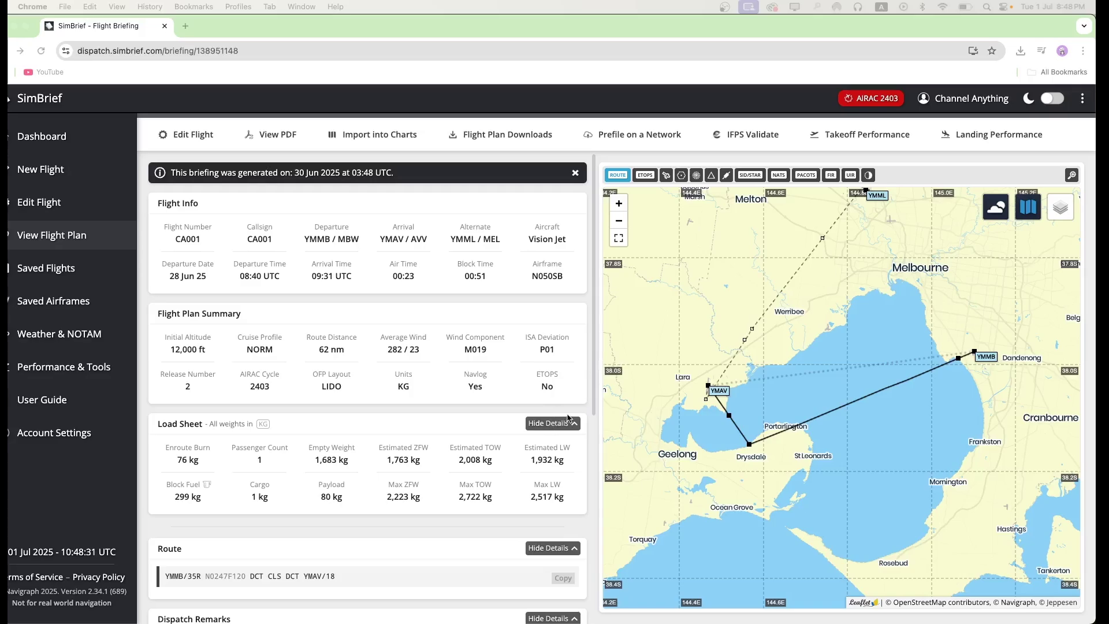
# - Scroll to SimBrief's Flight Plan Downloads section and highlight the SimBrief Downloader note and description
pyautogui.scroll(-3, 579, 411)
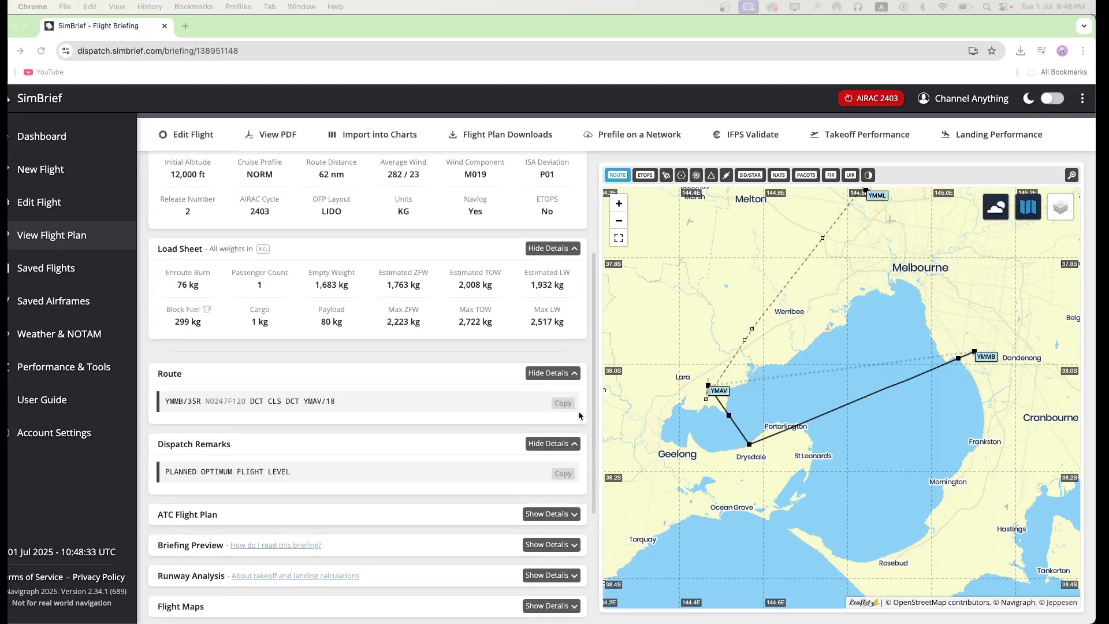
pyautogui.scroll(-3, 584, 418)
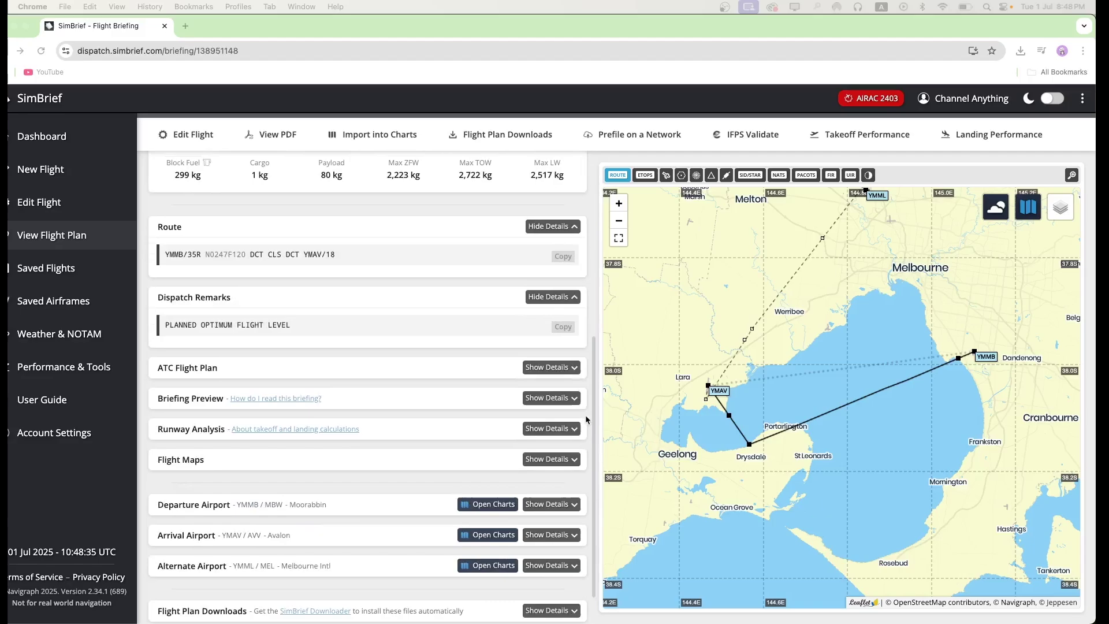
pyautogui.scroll(-1, 586, 419)
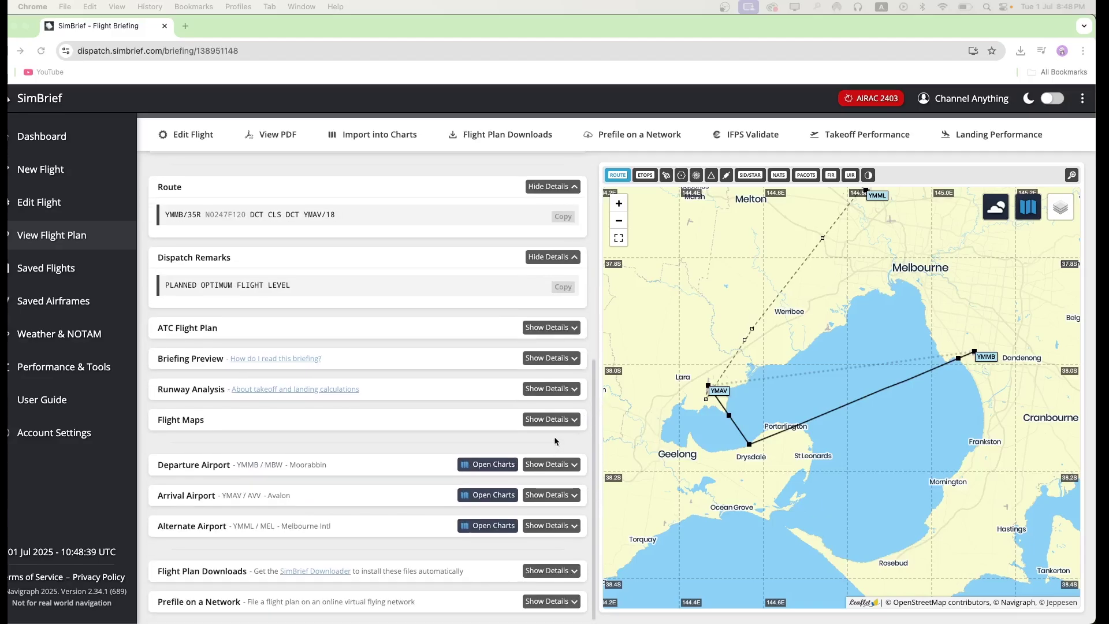
pyautogui.scroll(8, 555, 442)
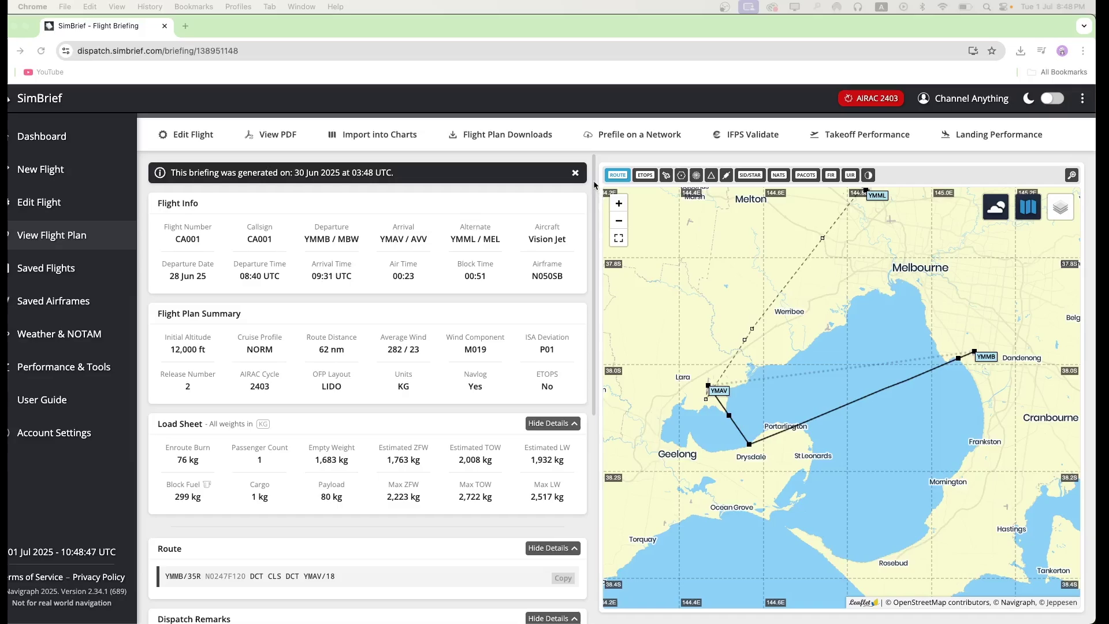
pyautogui.moveTo(595, 194); pyautogui.dragTo(596, 191)
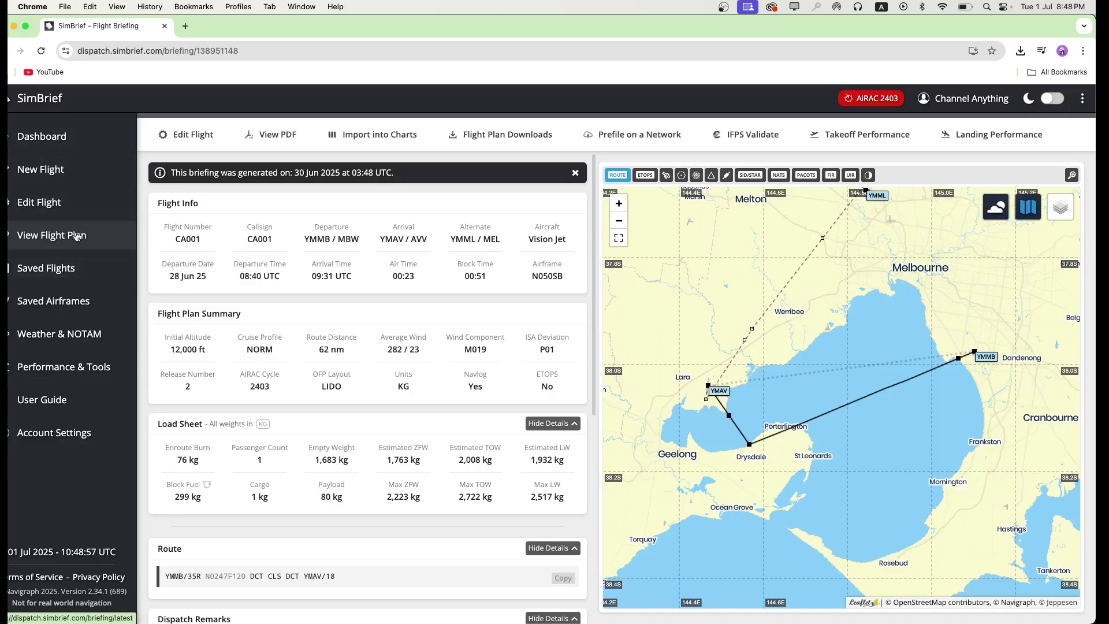
pyautogui.scroll(-6, 325, 301)
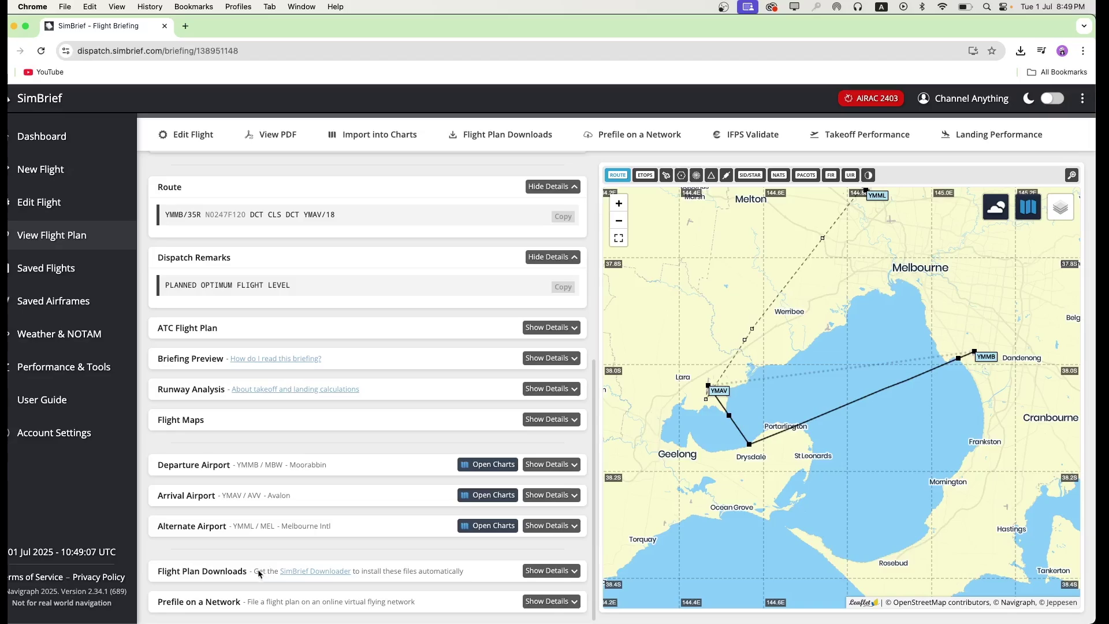
pyautogui.moveTo(257, 573); pyautogui.dragTo(355, 573)
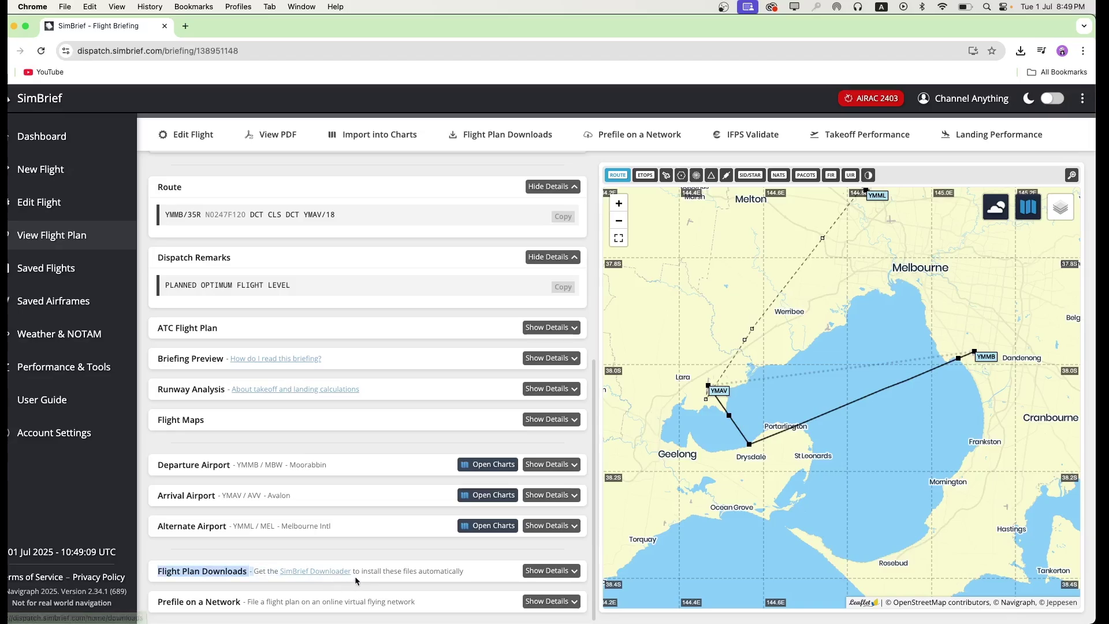
pyautogui.click(403, 568)
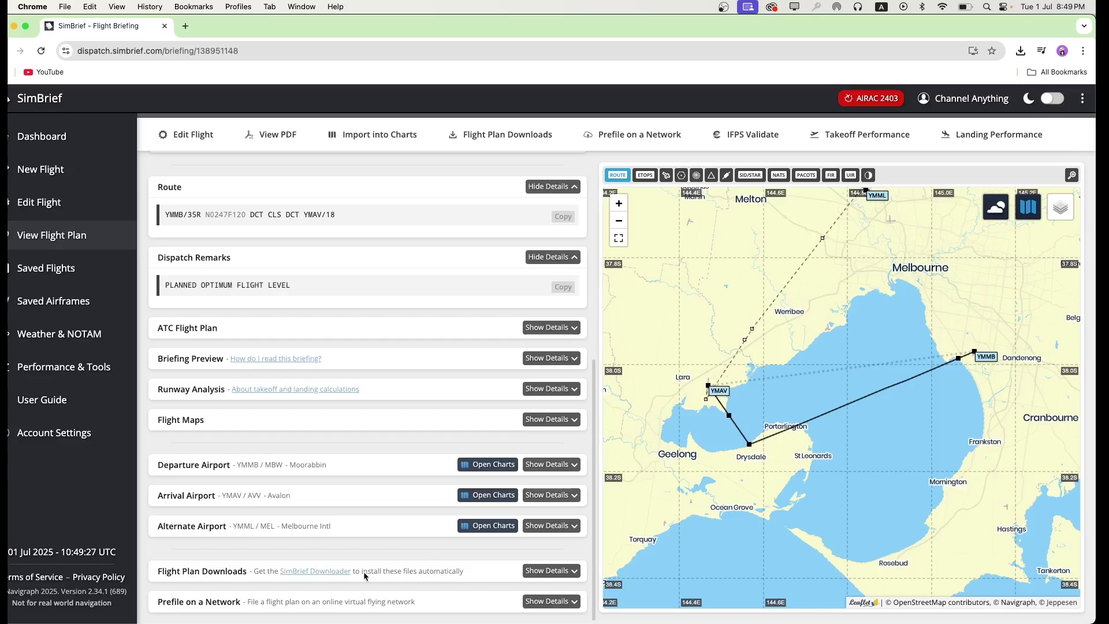
pyautogui.moveTo(363, 571); pyautogui.dragTo(441, 571)
pyautogui.click(450, 571)
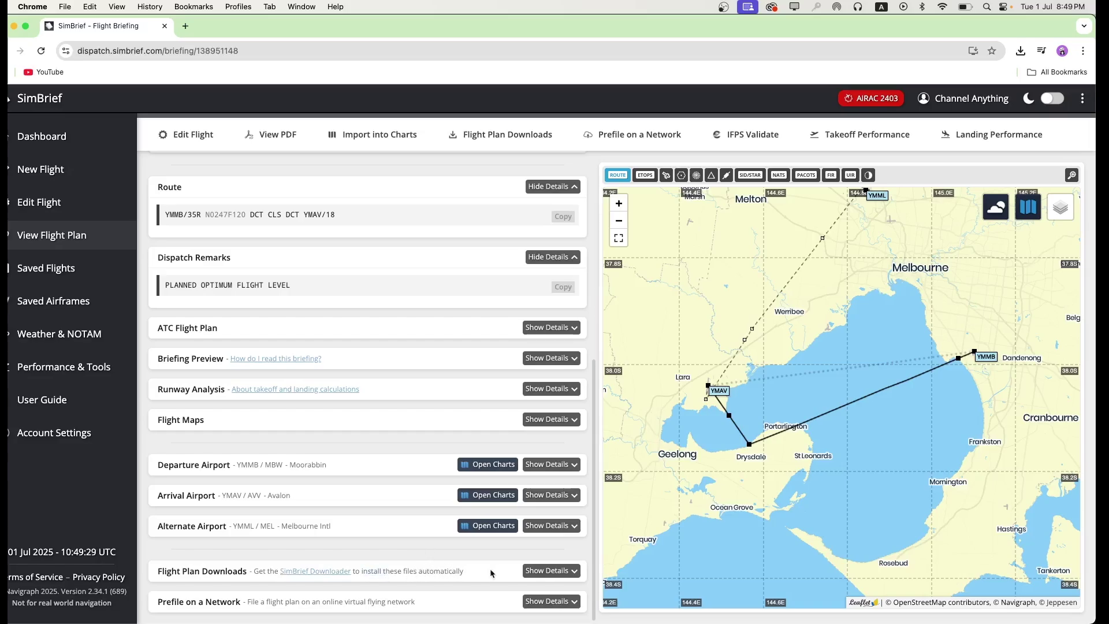
# - Expand the download formats and download the X-Plane 11/12 plan YMMBYMAV01.fms
pyautogui.click(548, 571)
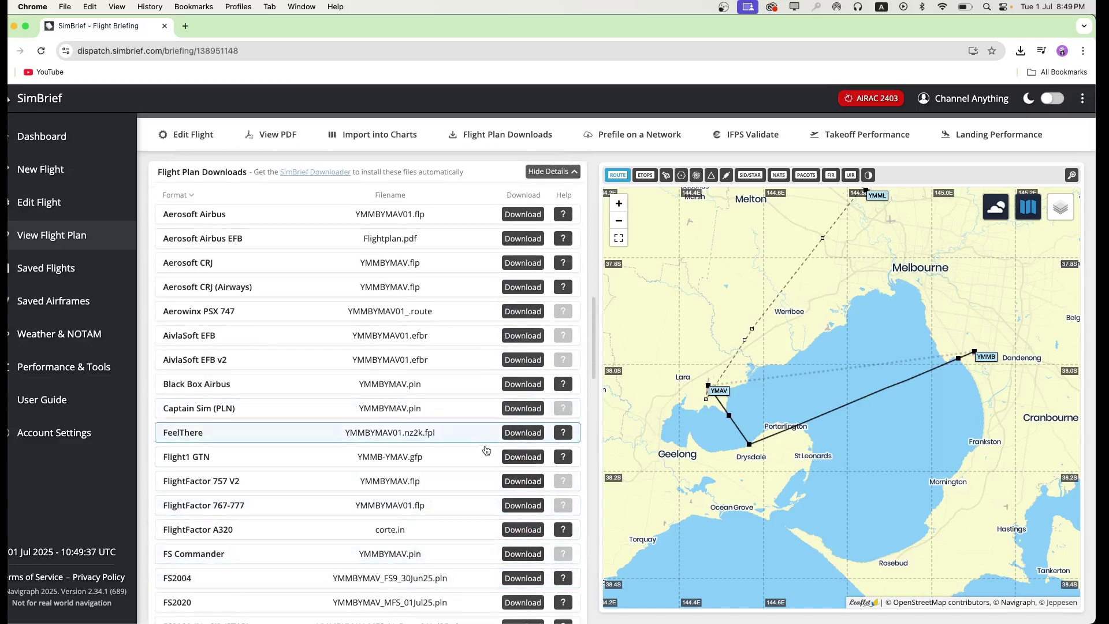
pyautogui.scroll(-12, 480, 456)
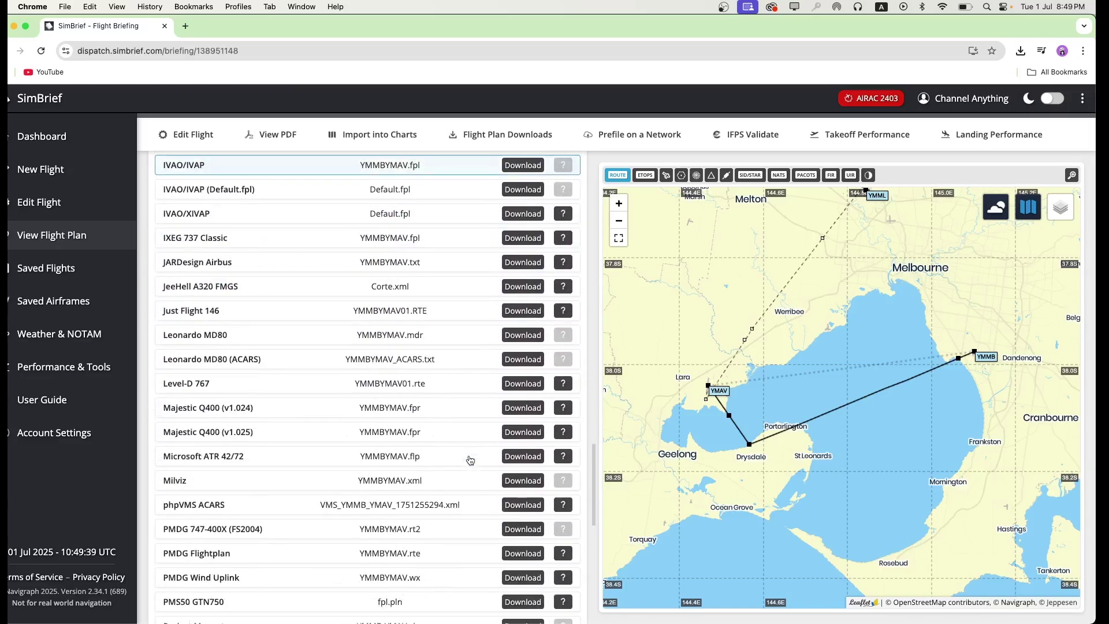
pyautogui.scroll(-10, 470, 460)
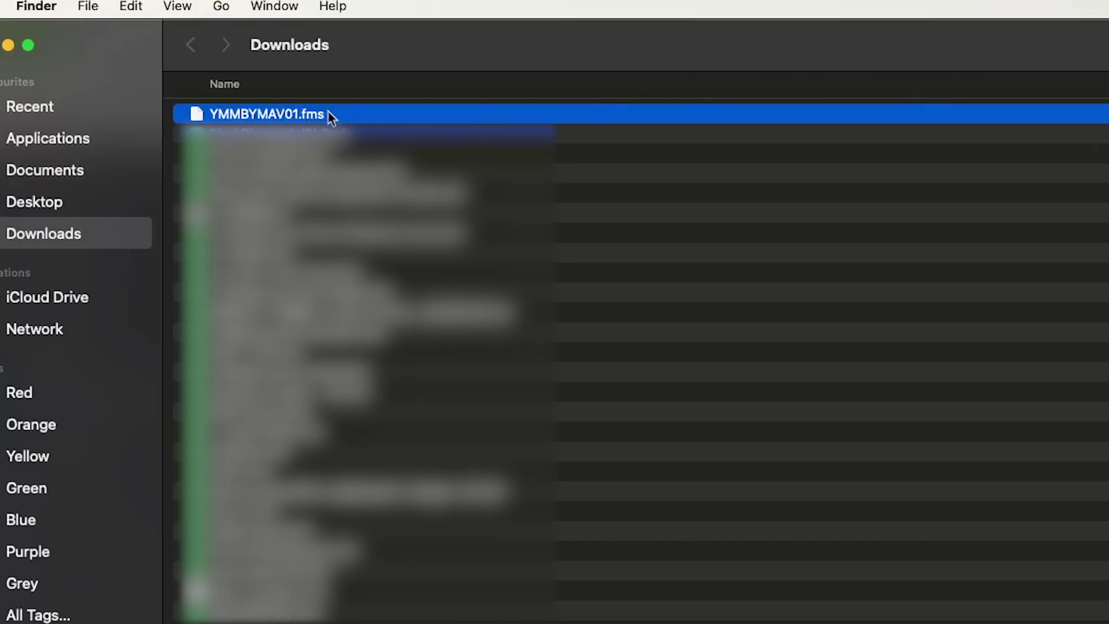
# - Rename YMMBYMAV01.fms in Downloads to 'moorabin to avalon'
pyautogui.rightClick(261, 115)
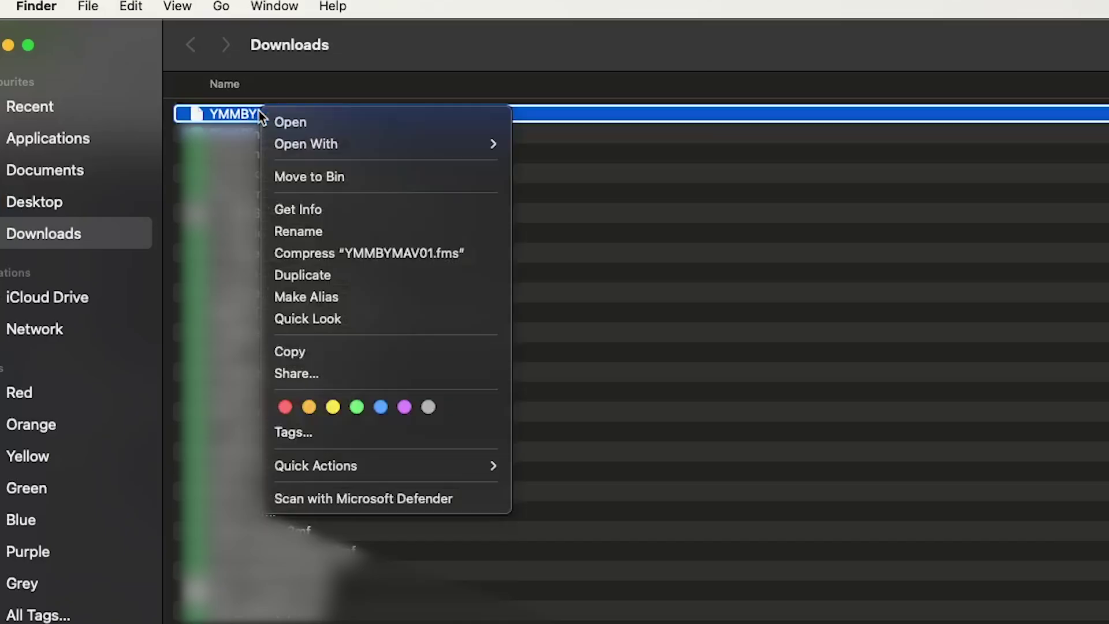
pyautogui.click(381, 232)
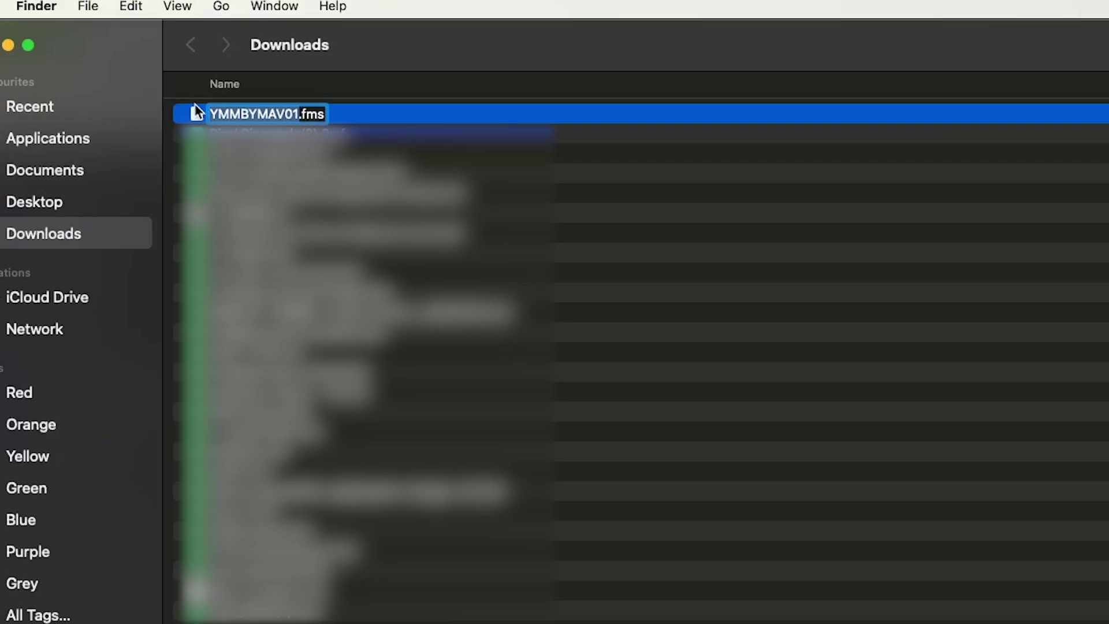
pyautogui.write('moorabin ')
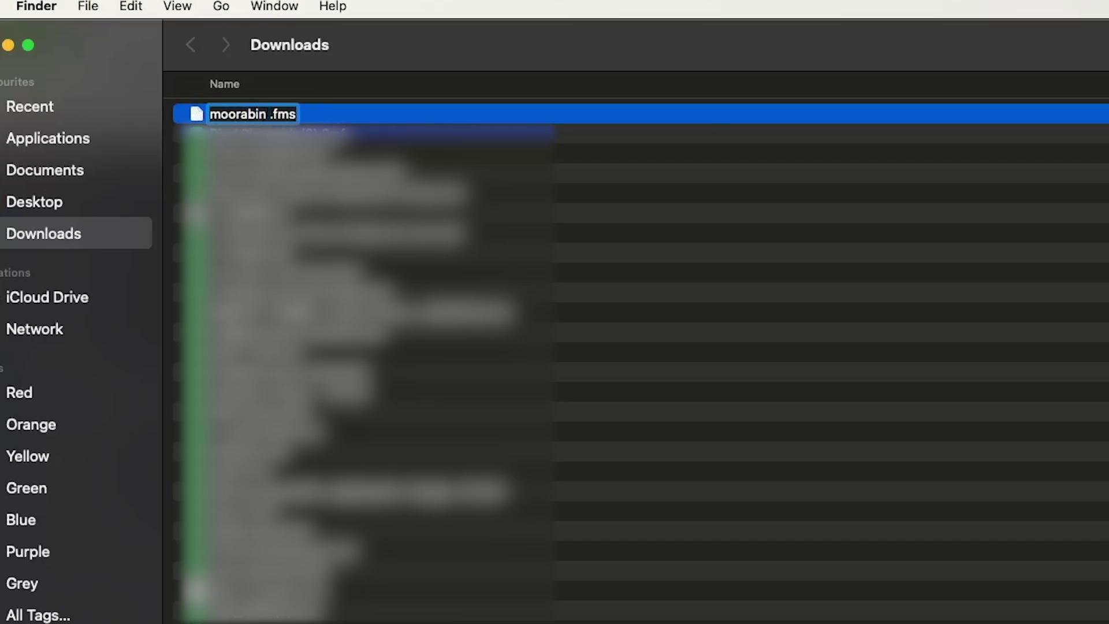
pyautogui.write('to avalon')
pyautogui.press('Return')
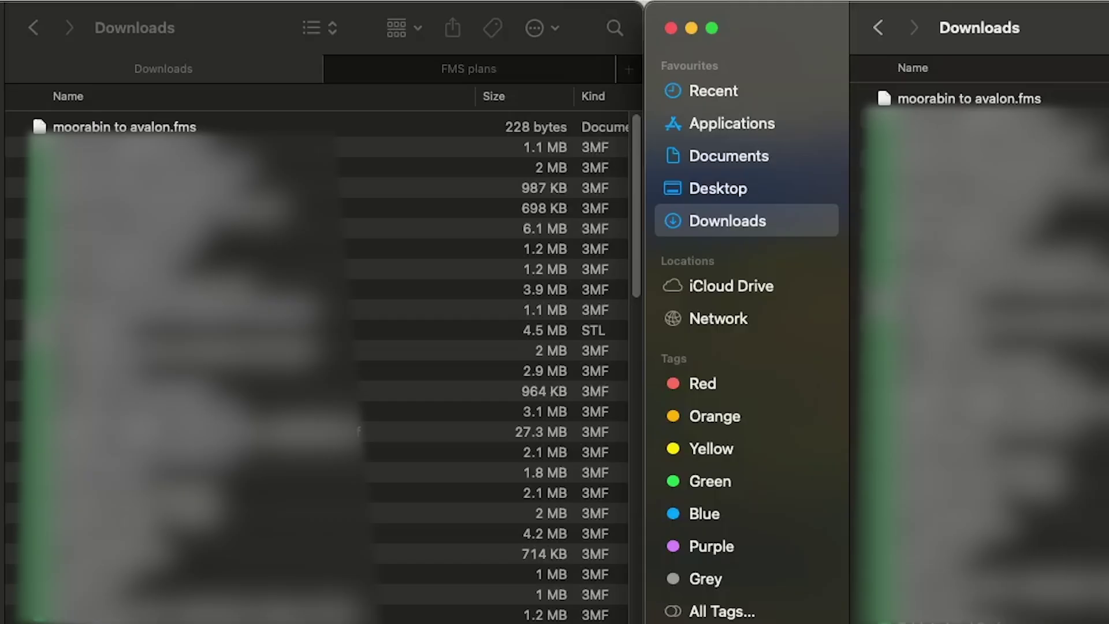
# - Search Finder for 'FMS Plans' and open the FMS plans folder from the results
pyautogui.click(964, 103)
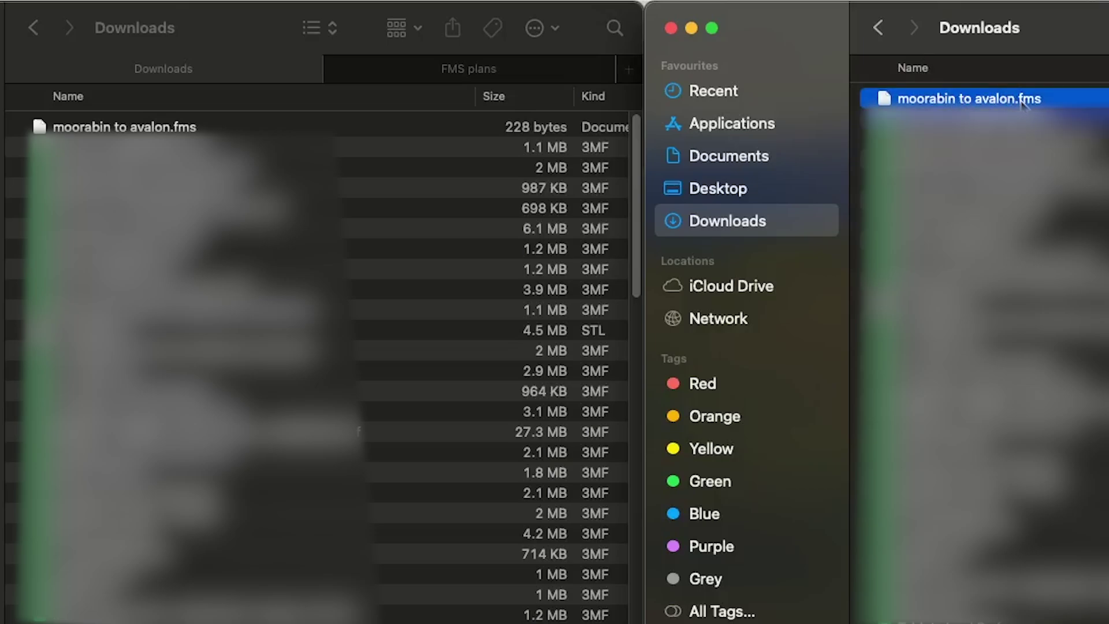
pyautogui.click(614, 27)
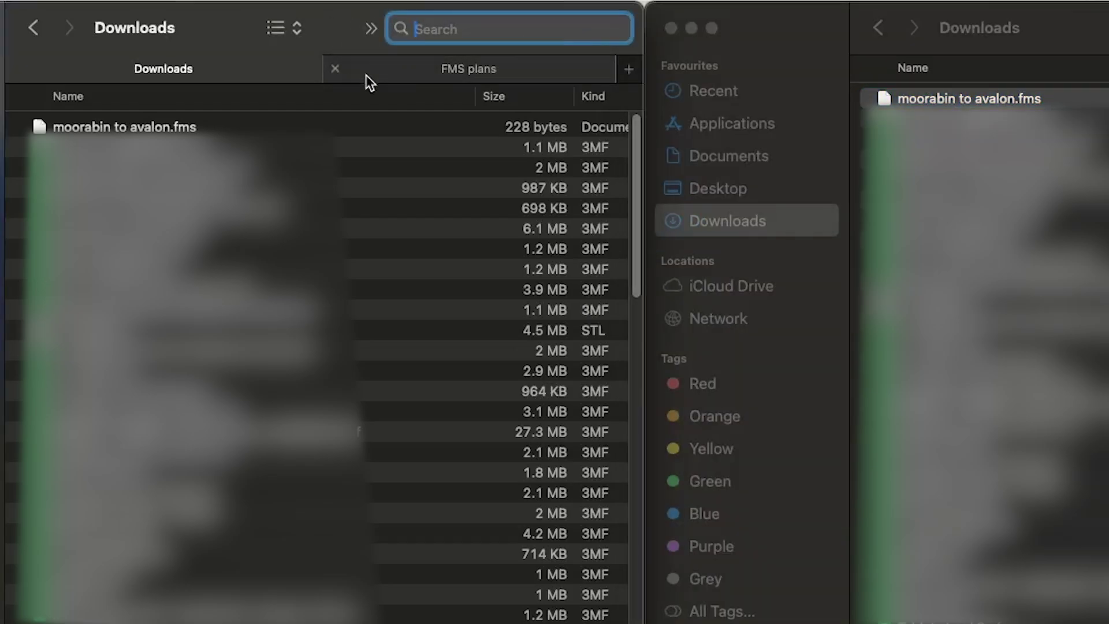
pyautogui.click(335, 68)
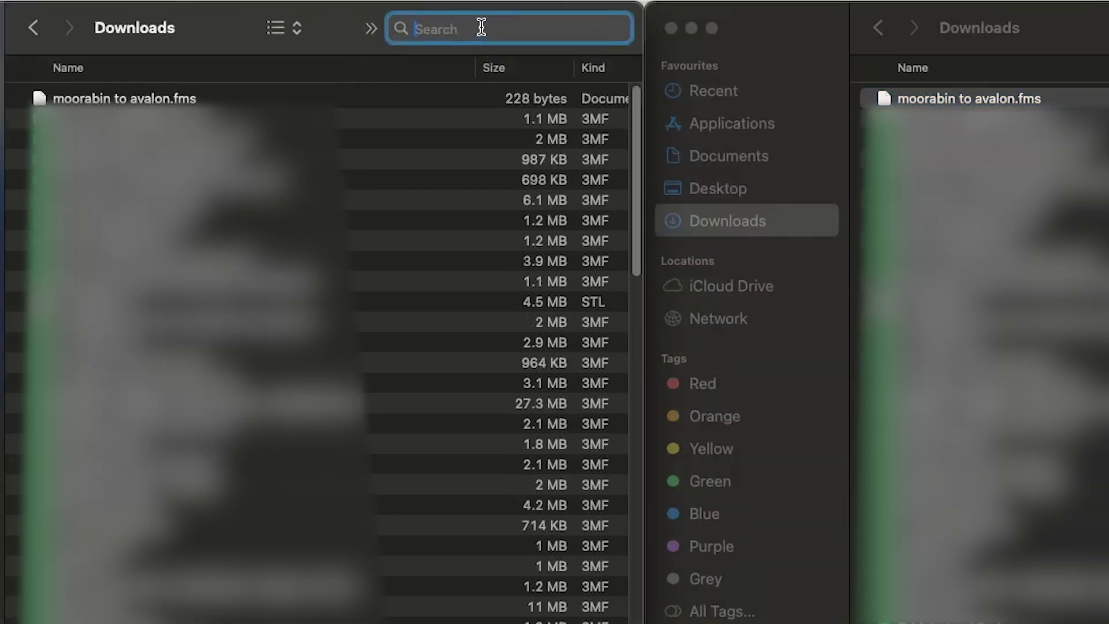
pyautogui.write('FMS')
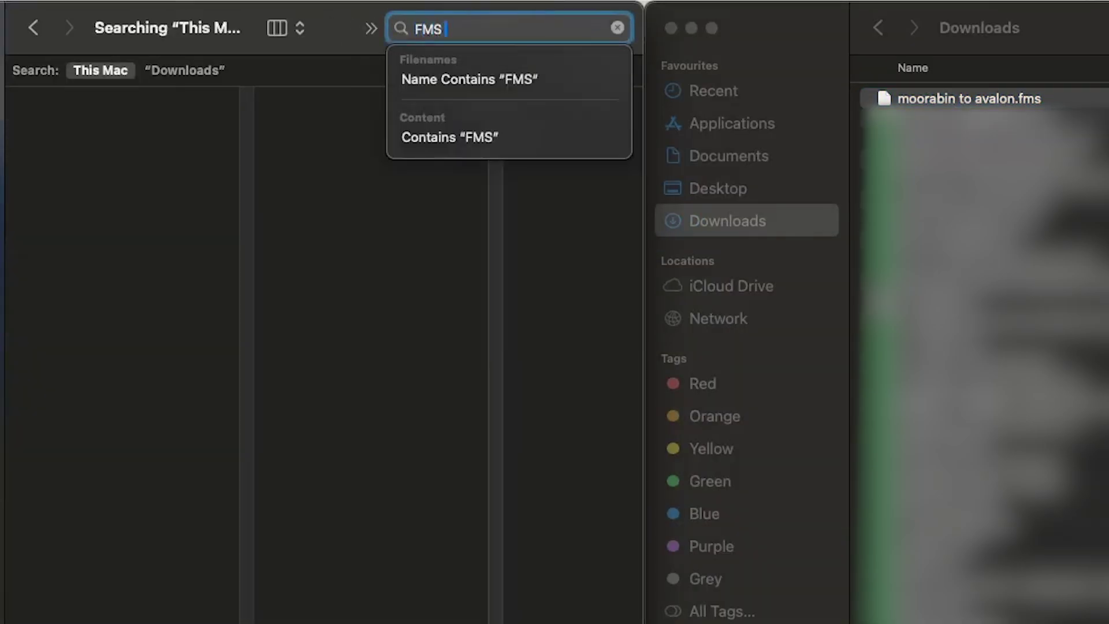
pyautogui.write(' Plans')
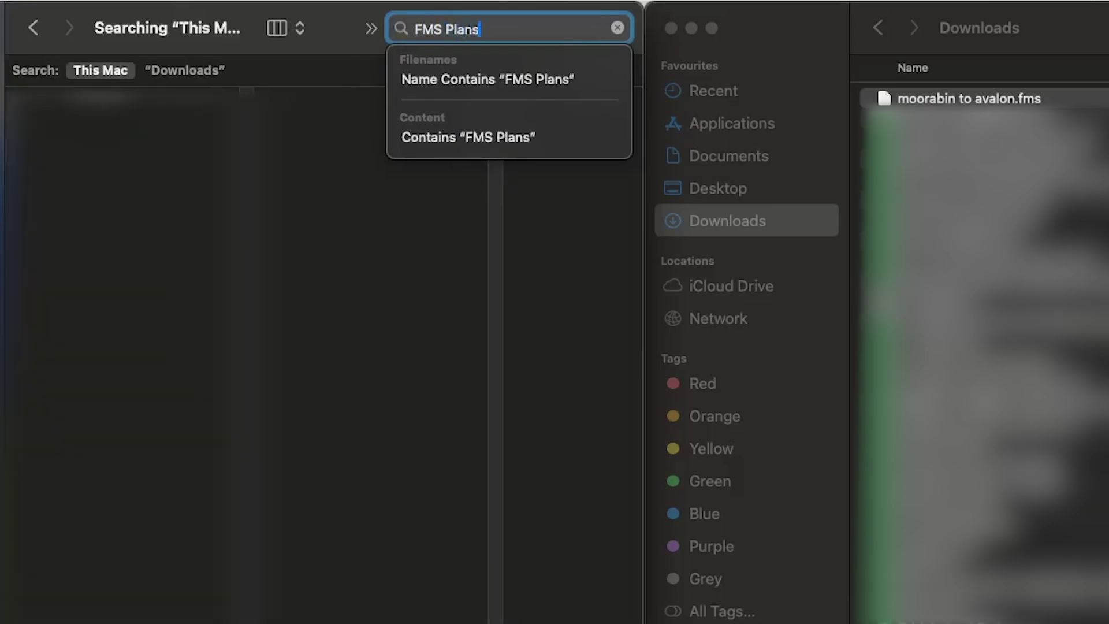
pyautogui.click(116, 106)
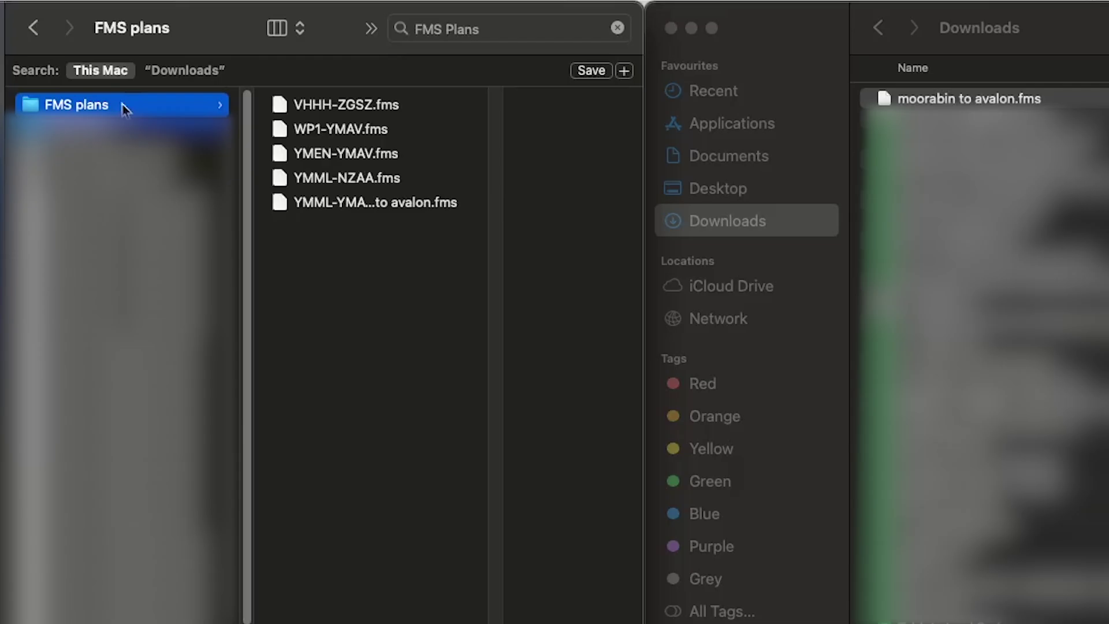
pyautogui.rightClick(137, 107)
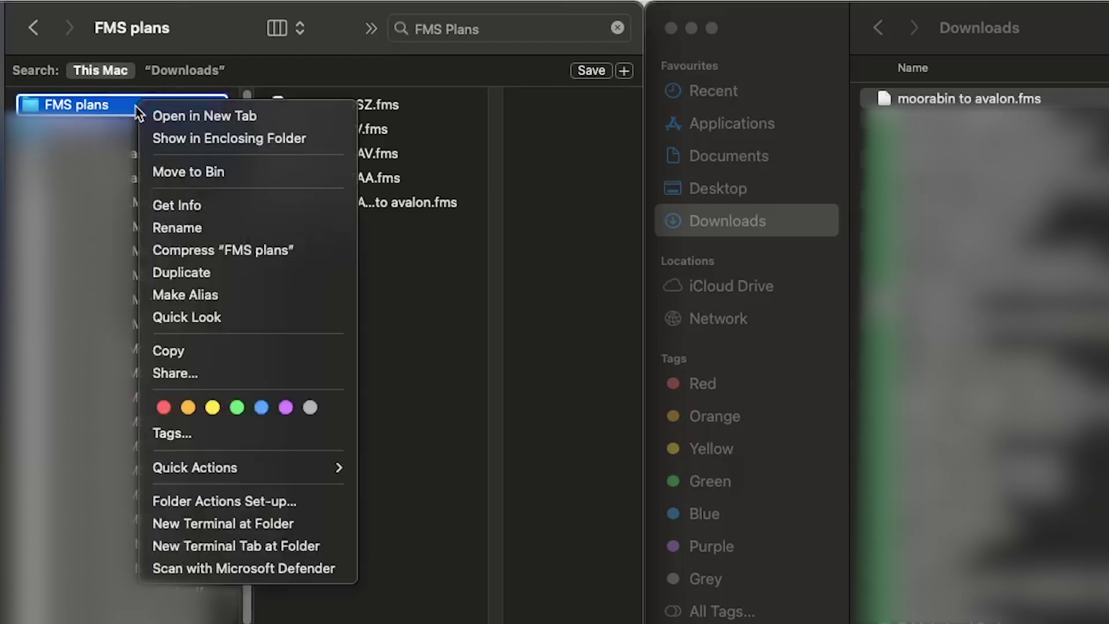
pyautogui.click(132, 111)
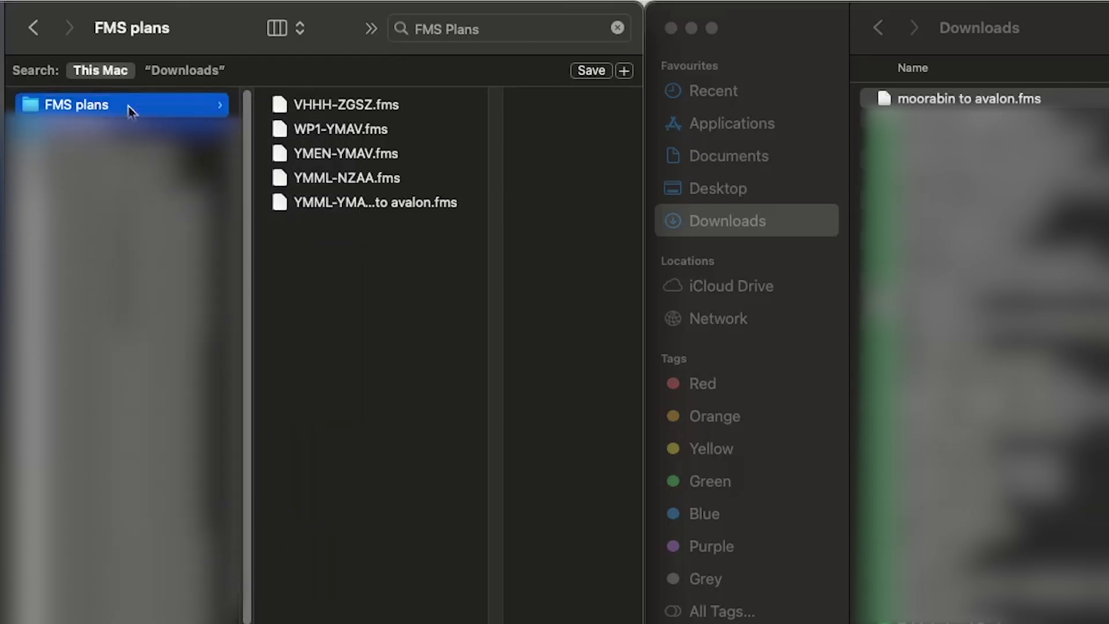
pyautogui.rightClick(131, 110)
# - Open FMS plans in a new tab and browse its plans (VHHH-ZGSZ, WP1-YMAV, YMEN-YMAV, YMML-NZAA)
pyautogui.click(164, 119)
pyautogui.click(104, 131)
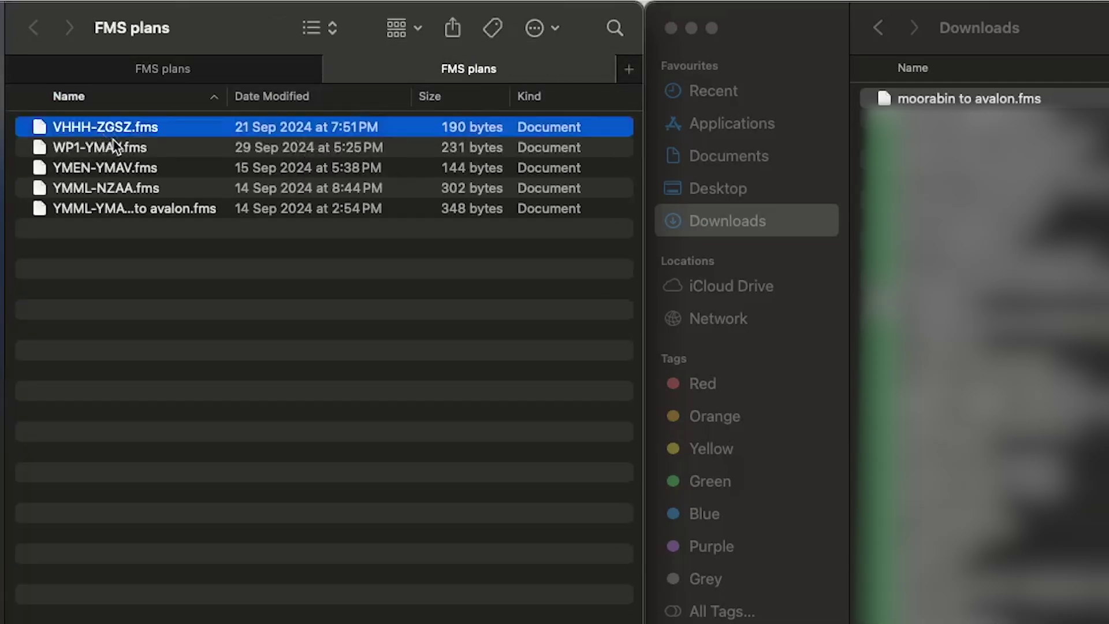
pyautogui.click(111, 147)
pyautogui.click(152, 127)
pyautogui.click(155, 149)
pyautogui.click(161, 171)
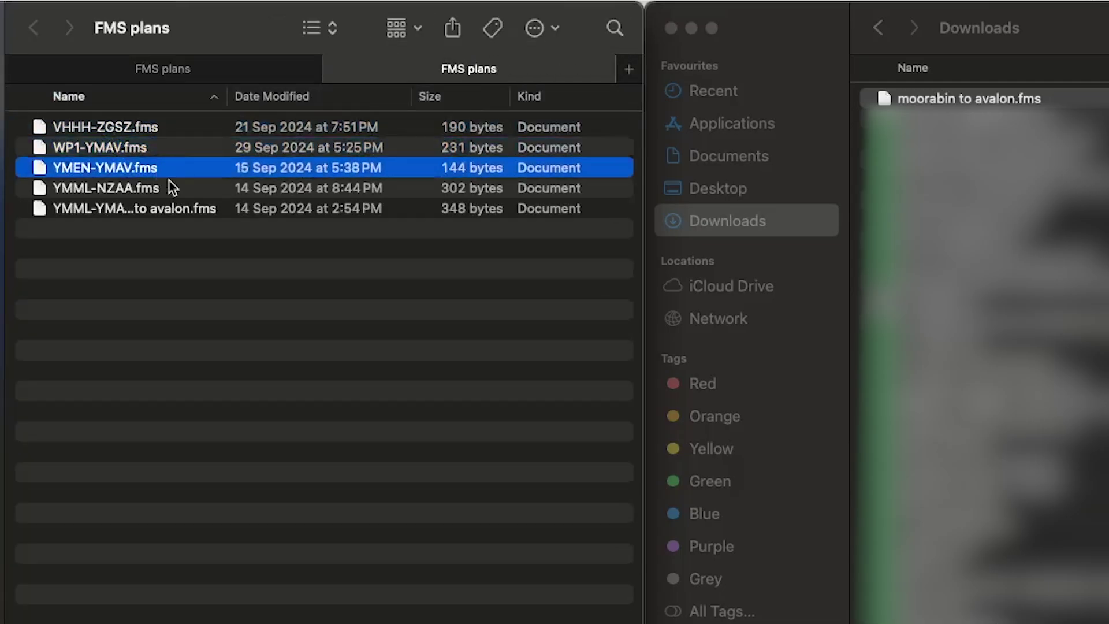
pyautogui.click(171, 188)
pyautogui.click(211, 208)
pyautogui.click(222, 194)
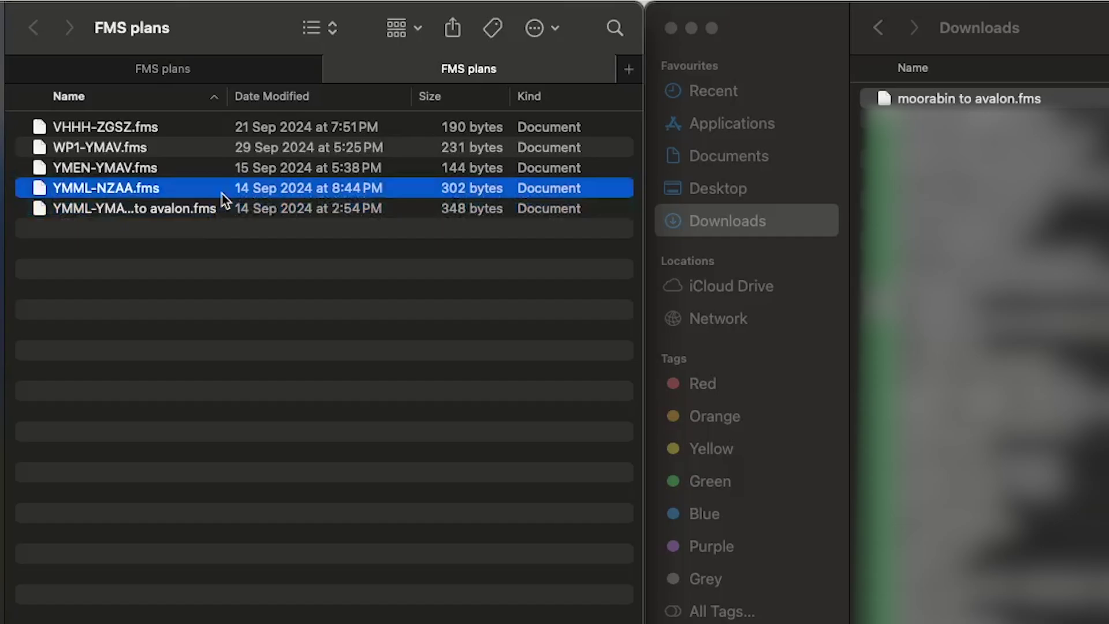
pyautogui.click(248, 212)
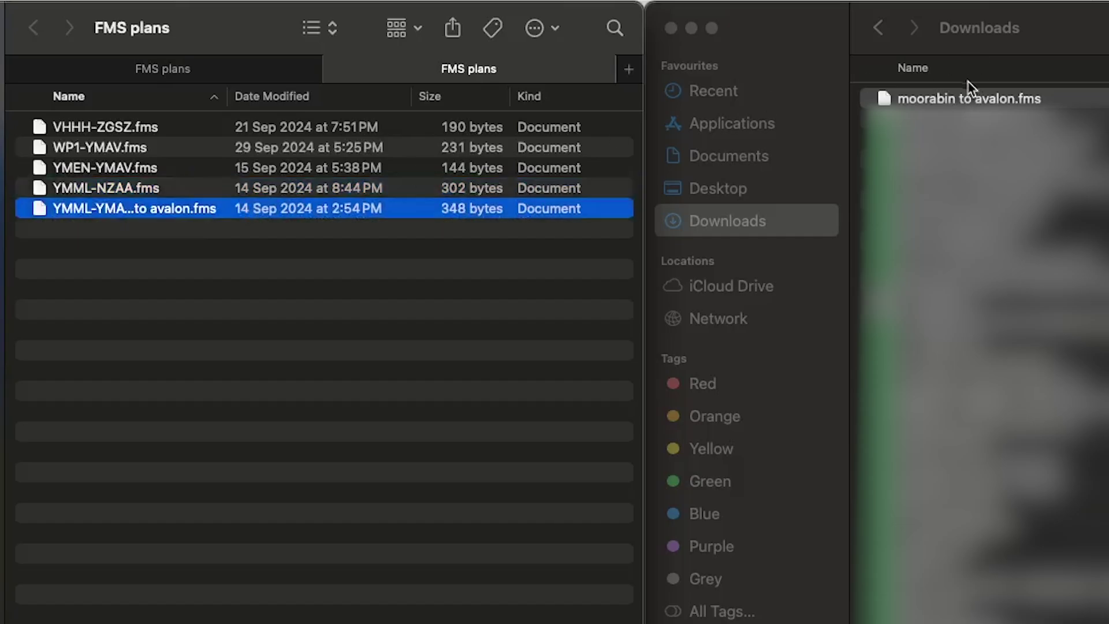
# - Move moorabin to avalon.fms from Downloads into the FMS plans folder
pyautogui.click(412, 285)
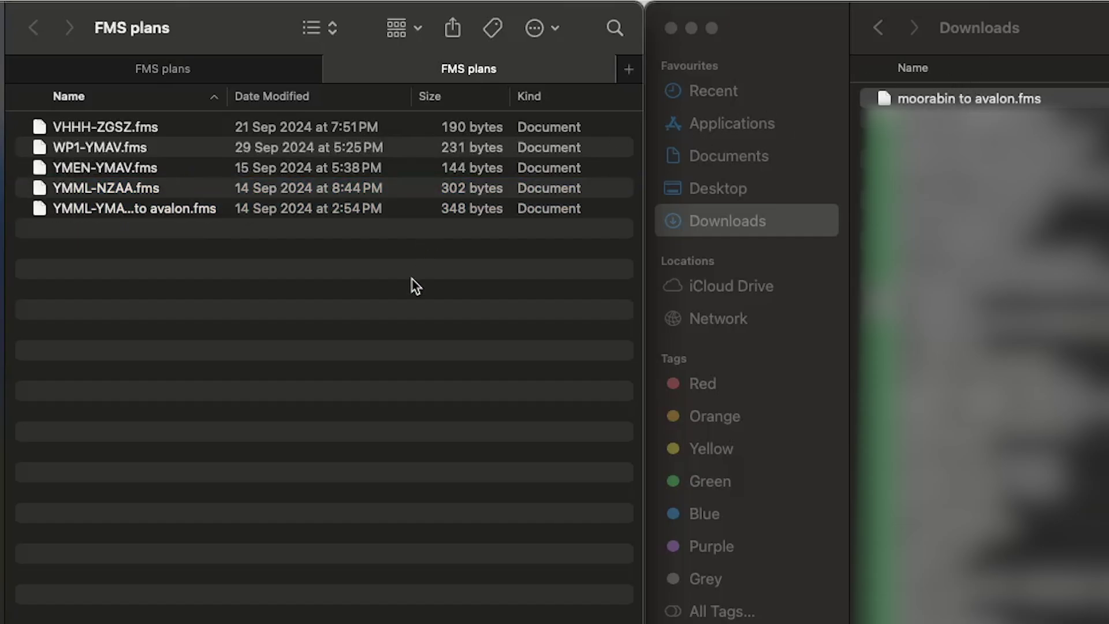
pyautogui.click(1014, 101)
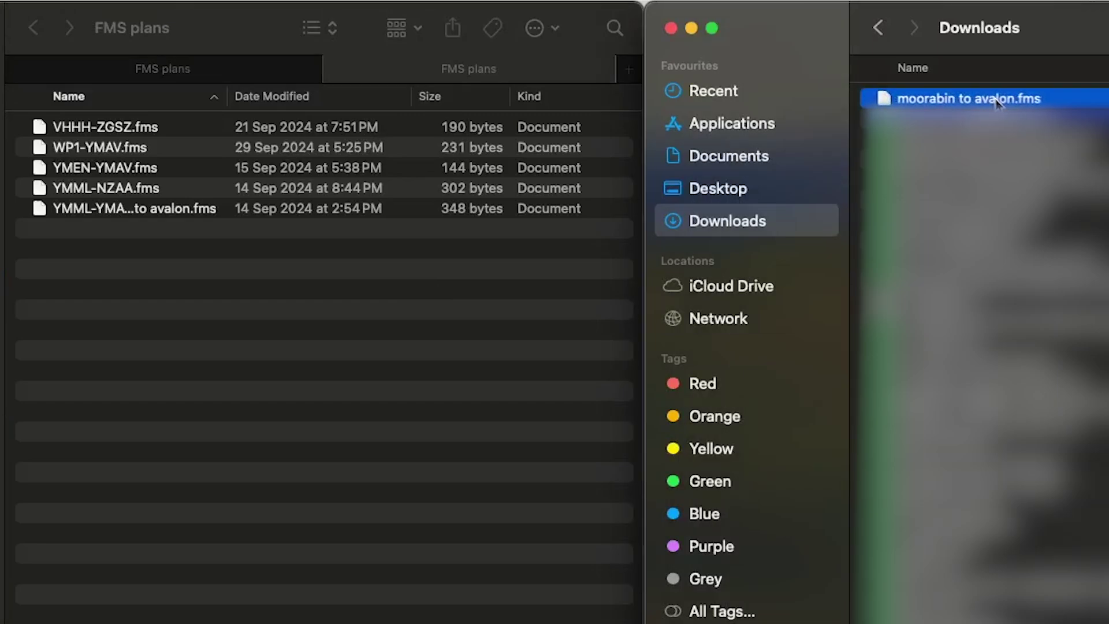
pyautogui.moveTo(998, 103); pyautogui.dragTo(338, 300)
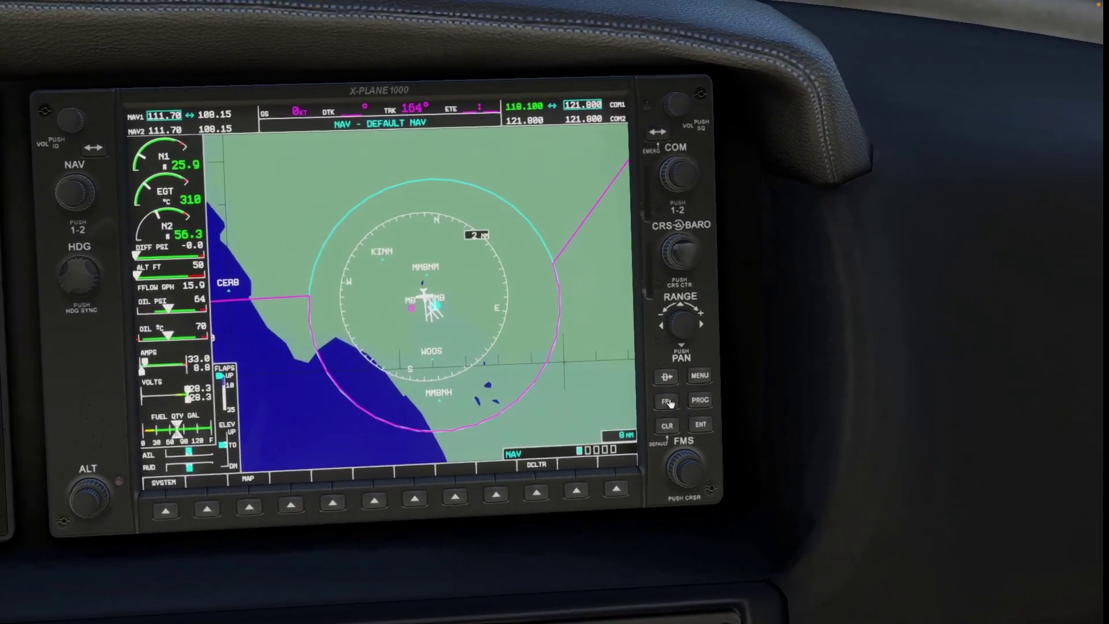
# - Use the G1000 FPL key and FMS knob to list six saved plans, moorabin to avalon.fms first
pyautogui.click(667, 401)
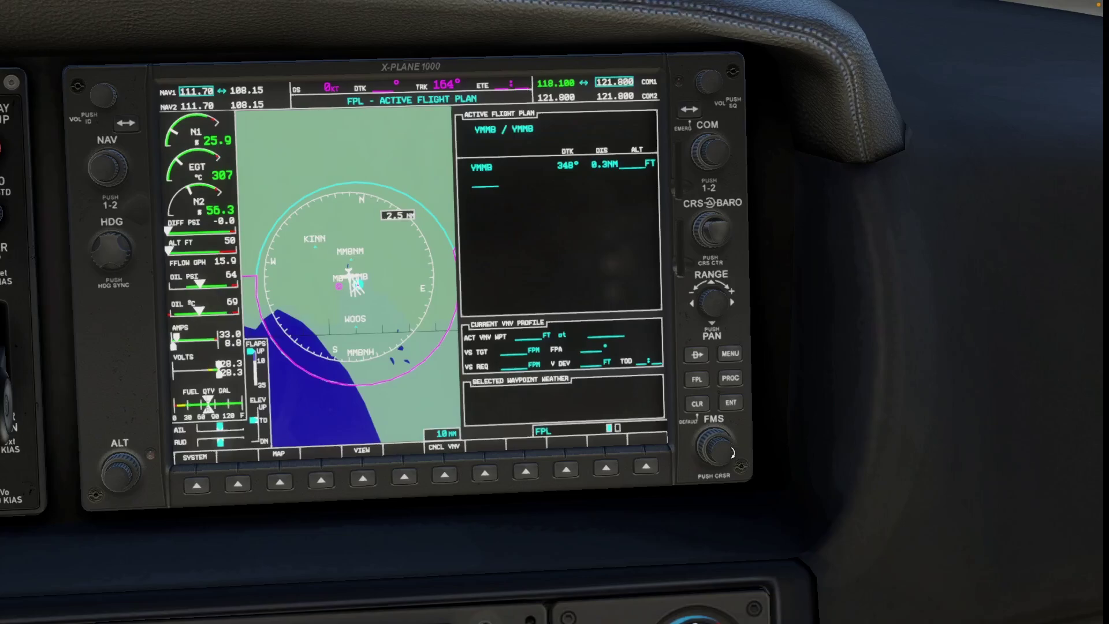
pyautogui.scroll(1, 732, 453)
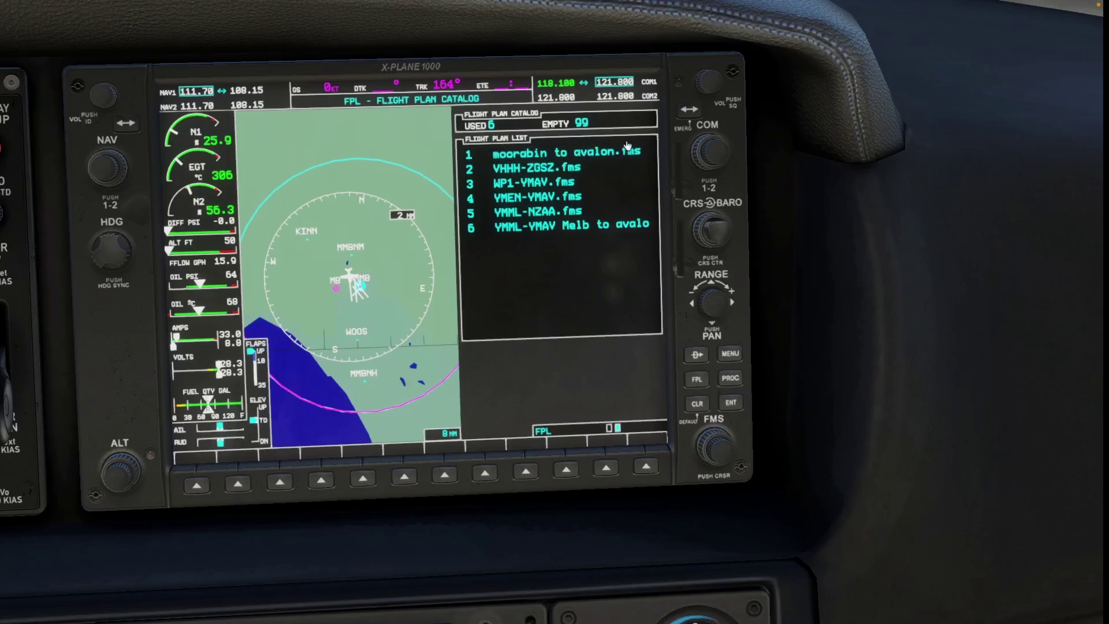
# - Select catalog entry 1, moorabin to avalon.fms, and load it into the G1000
pyautogui.click(723, 455)
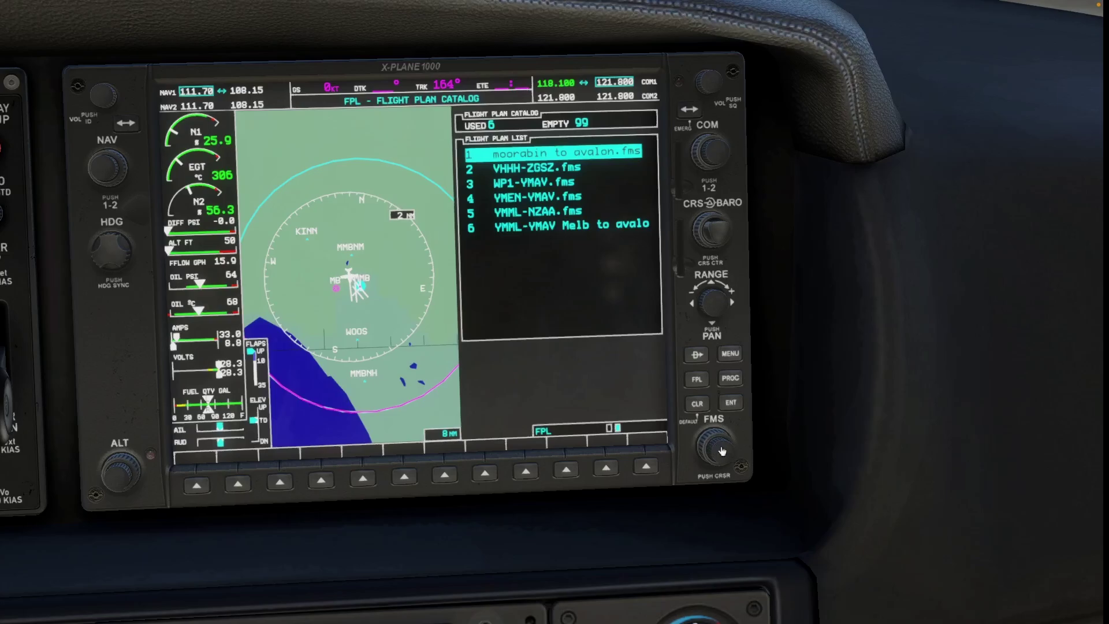
pyautogui.scroll(-4, 732, 449)
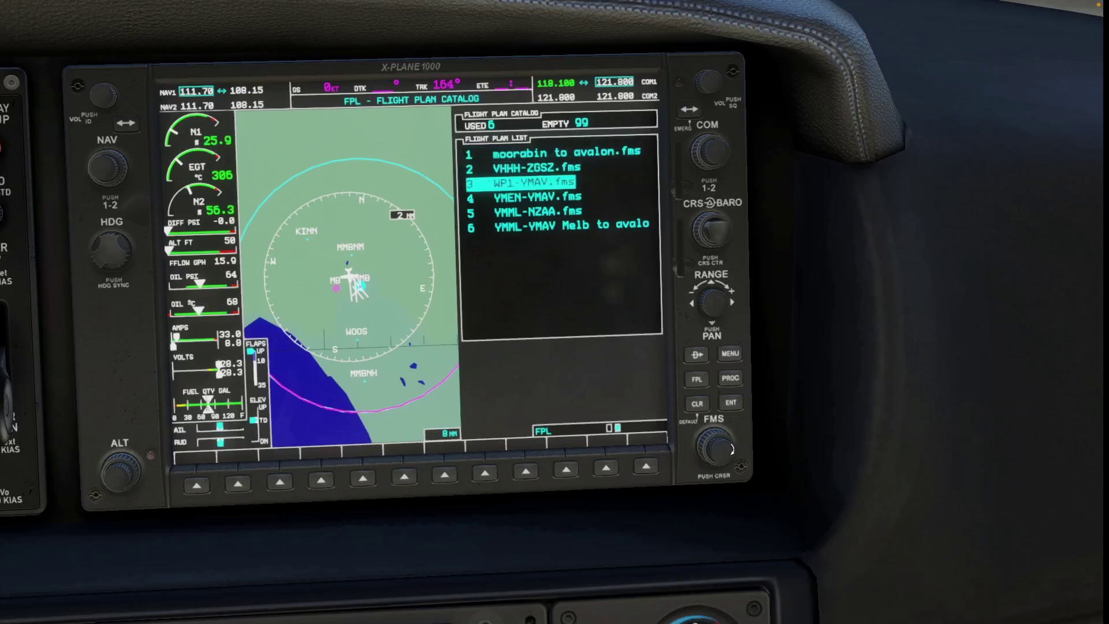
pyautogui.scroll(-1, 732, 449)
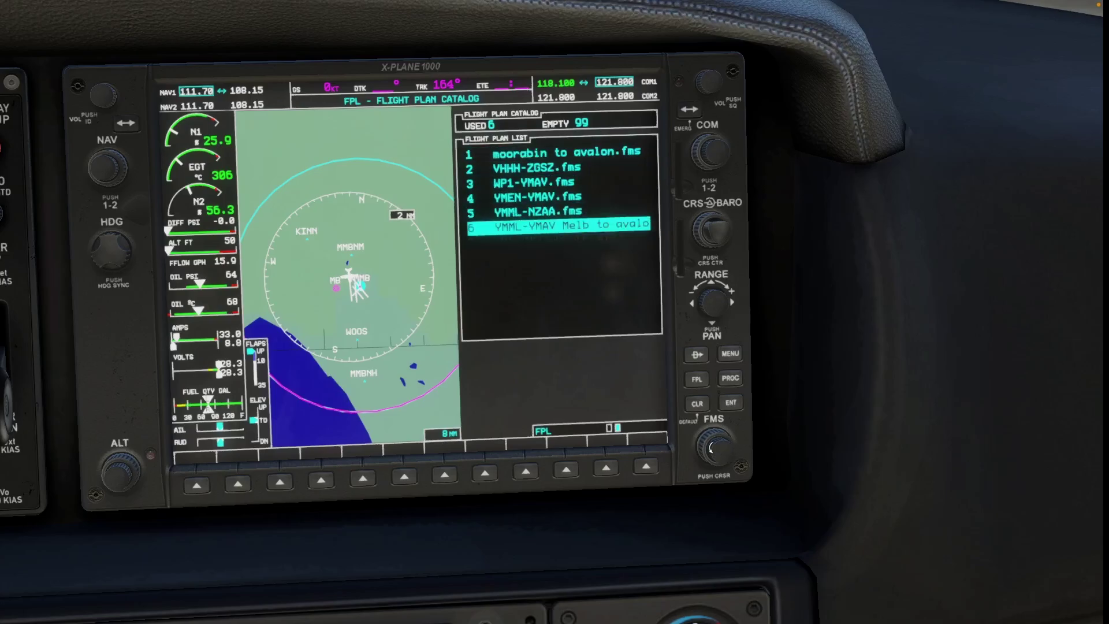
pyautogui.scroll(5, 711, 449)
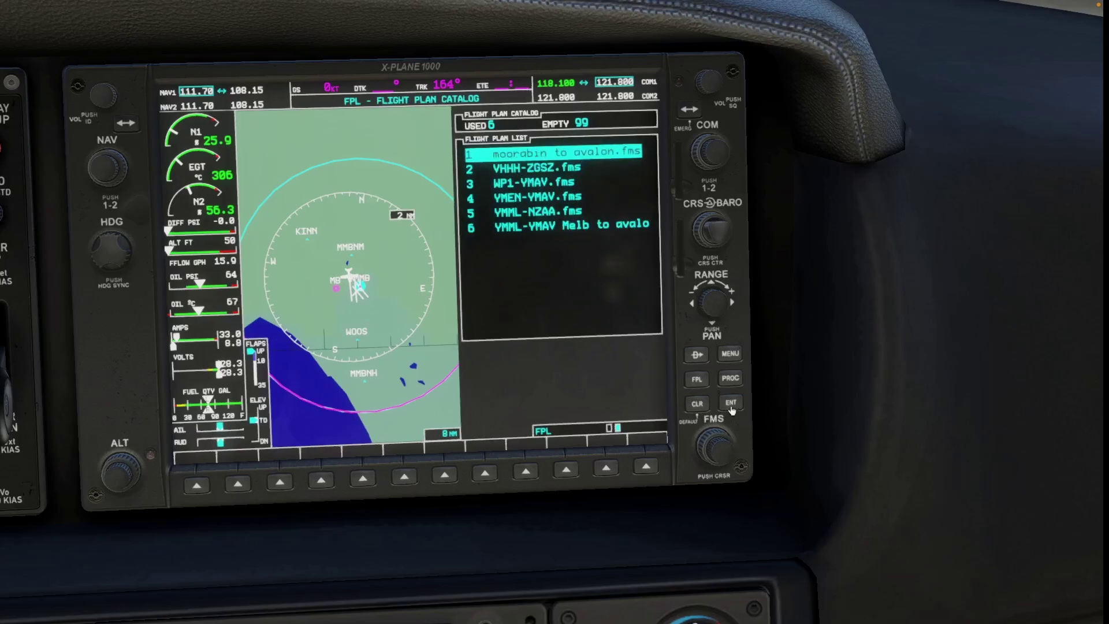
pyautogui.click(731, 403)
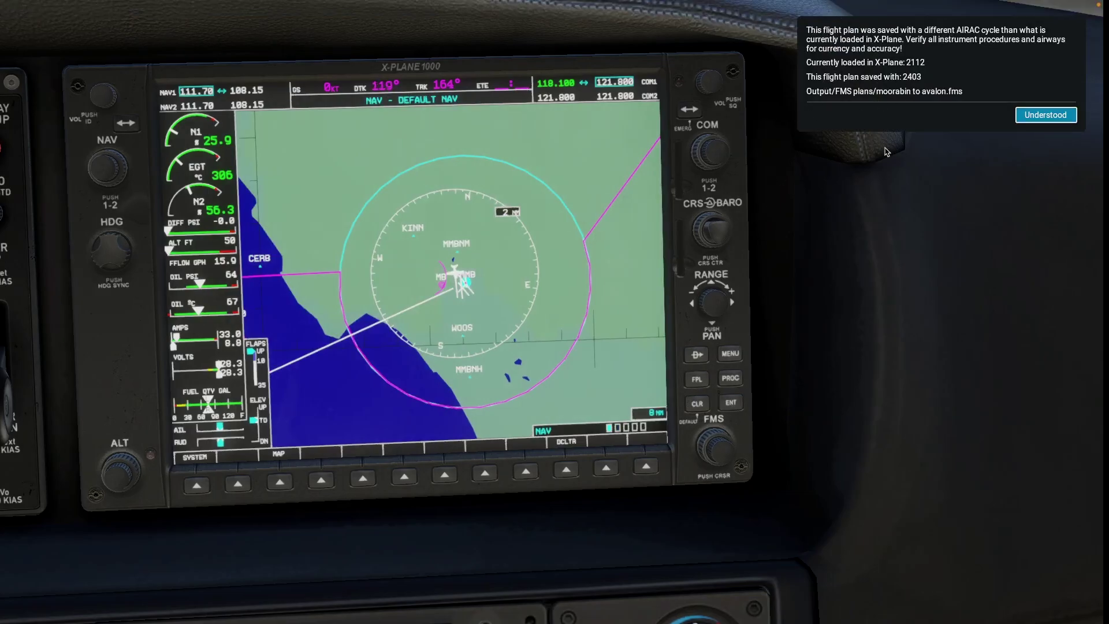
# - Dismiss the AIRAC 2112 vs 2403 warning, set map range to 80 NM, and refocus on the G1000
pyautogui.click(1036, 120)
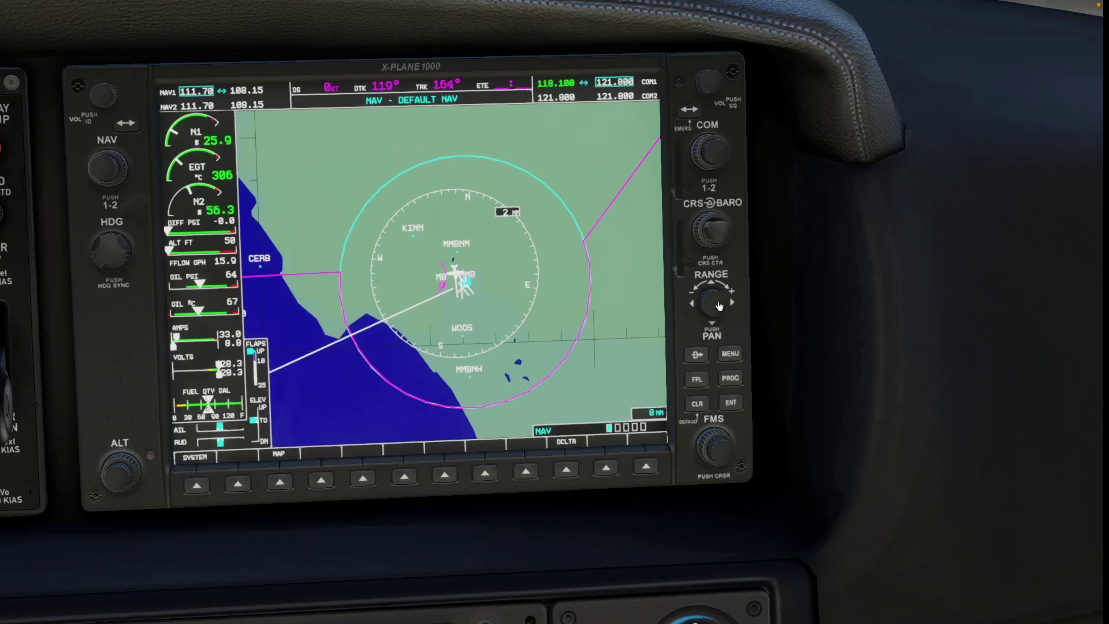
pyautogui.scroll(13, 721, 304)
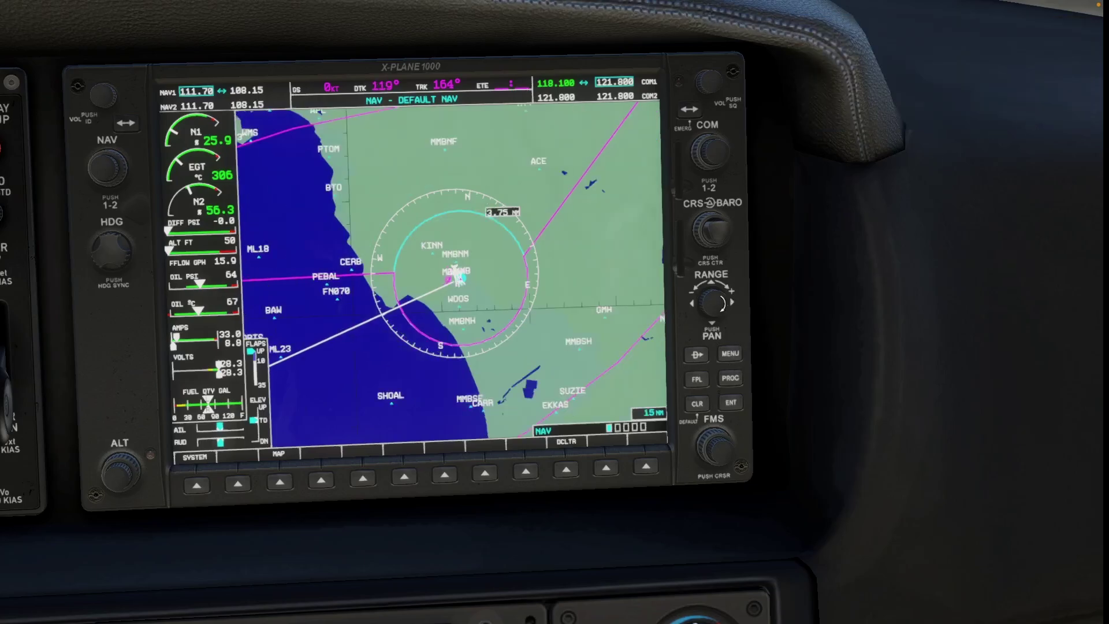
pyautogui.scroll(1, 721, 304)
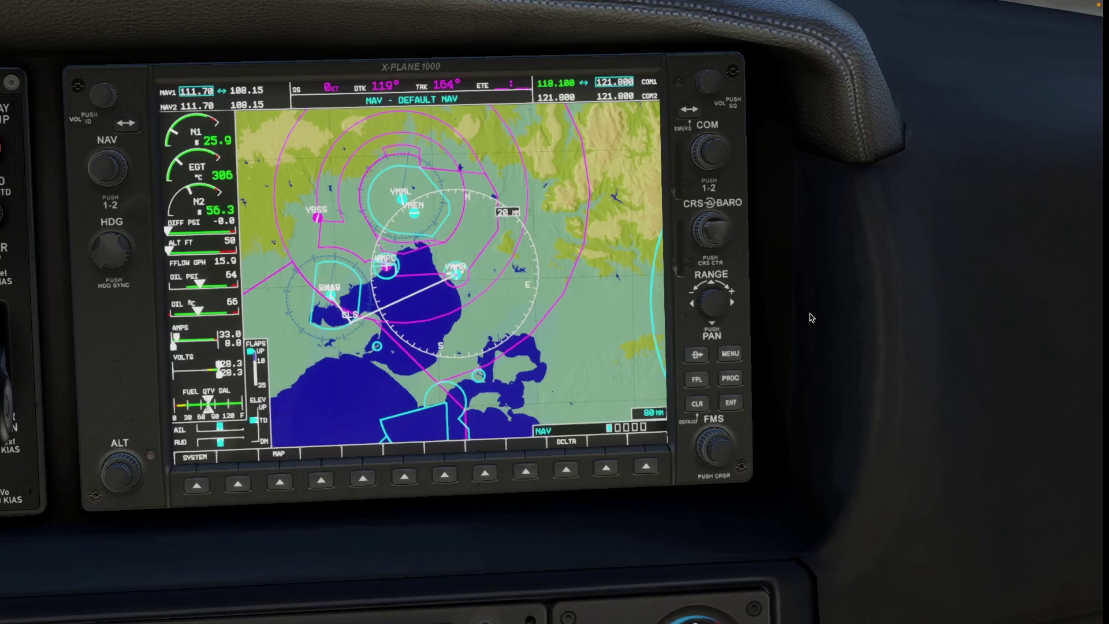
pyautogui.press('Up')
pyautogui.press('Up')
pyautogui.press('Up')
pyautogui.press('Down')
pyautogui.press('Down')
pyautogui.press('Down')
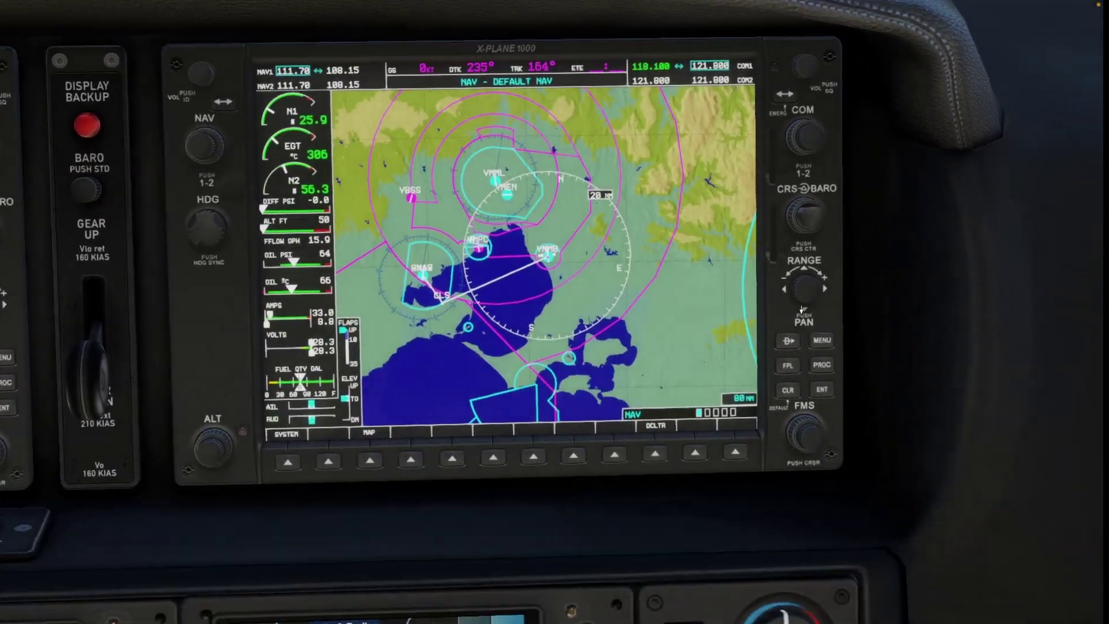